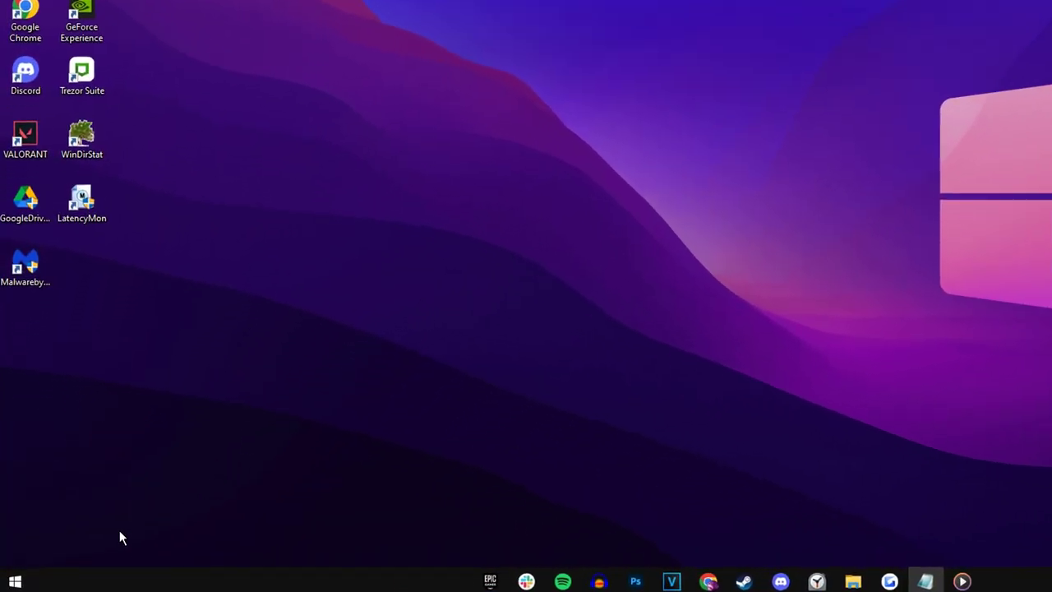
# Step: Open Device Manager and expand the network adapters to identify the installed Ethernet adapter
pyautogui.click(22, 579)
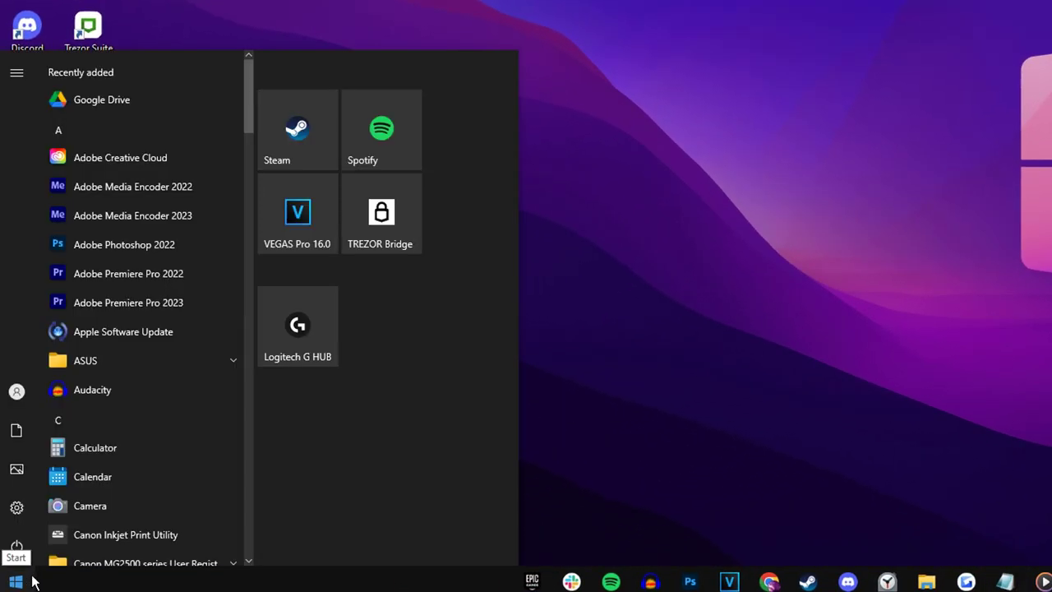
pyautogui.write('devi')
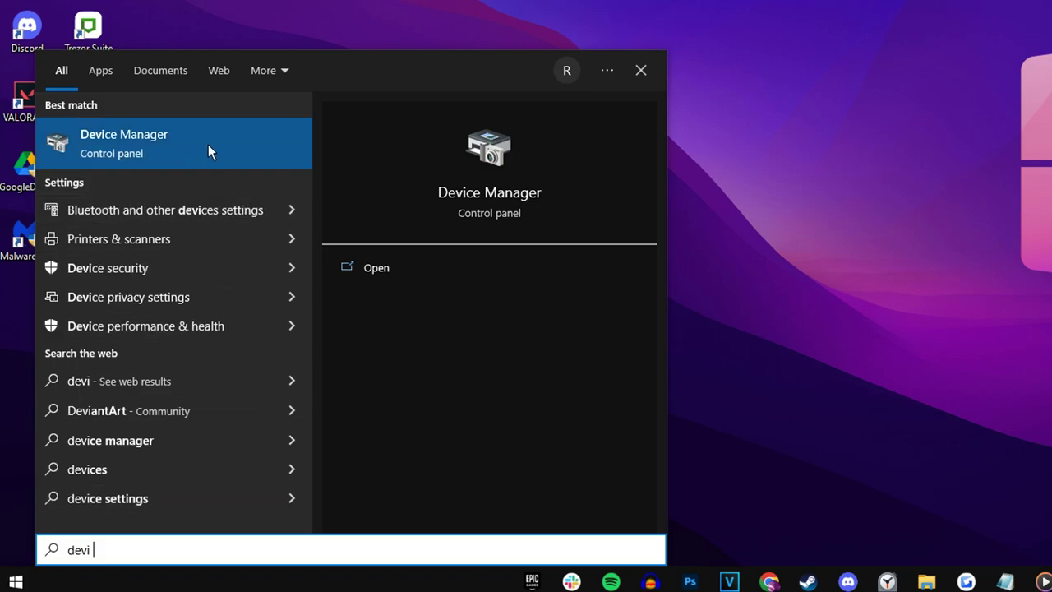
pyautogui.click(189, 148)
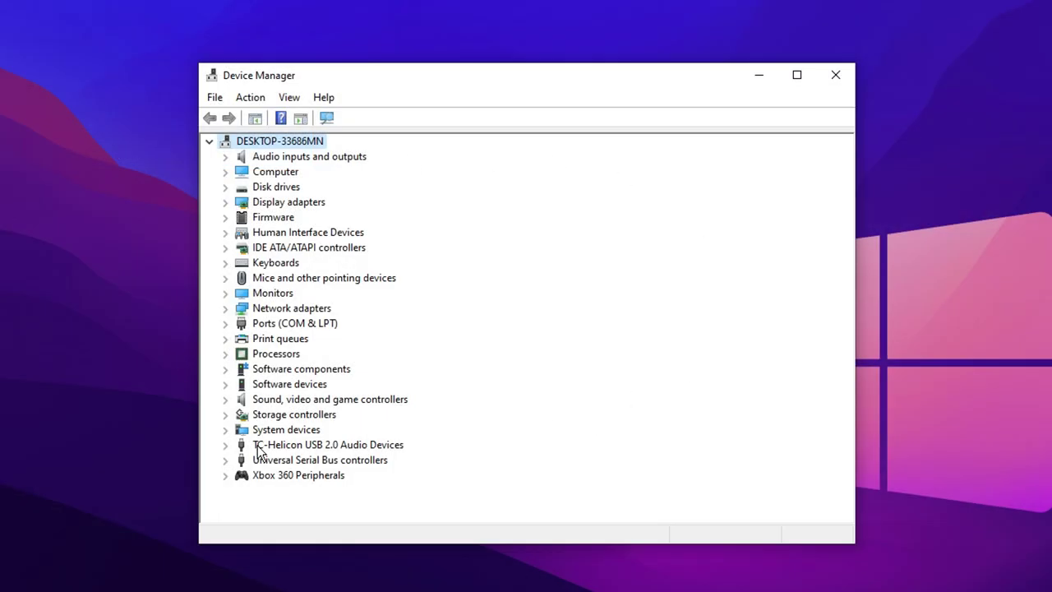
pyautogui.click(277, 310)
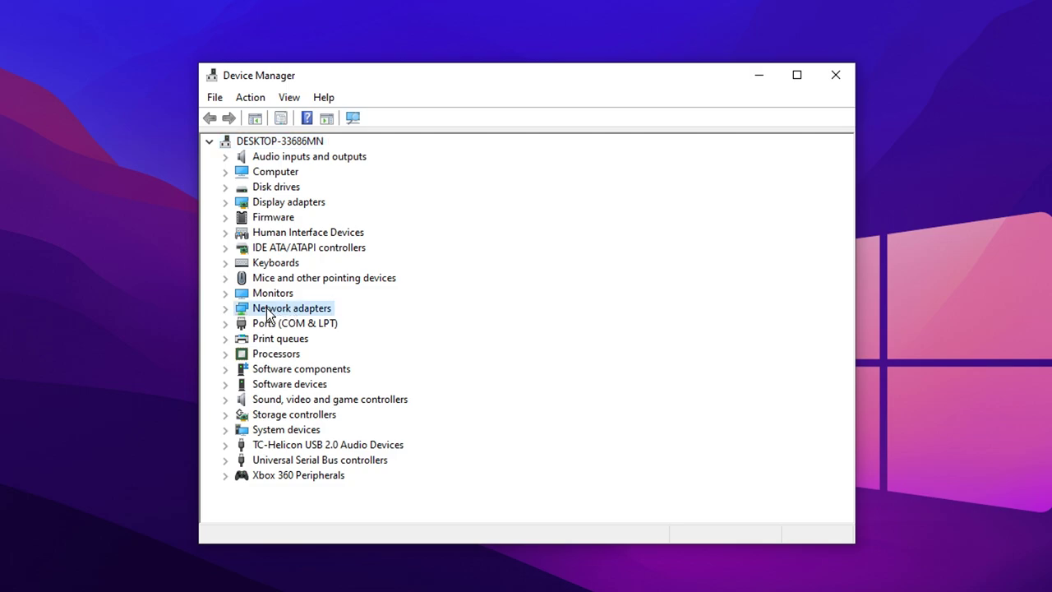
pyautogui.click(224, 309)
pyautogui.click(401, 324)
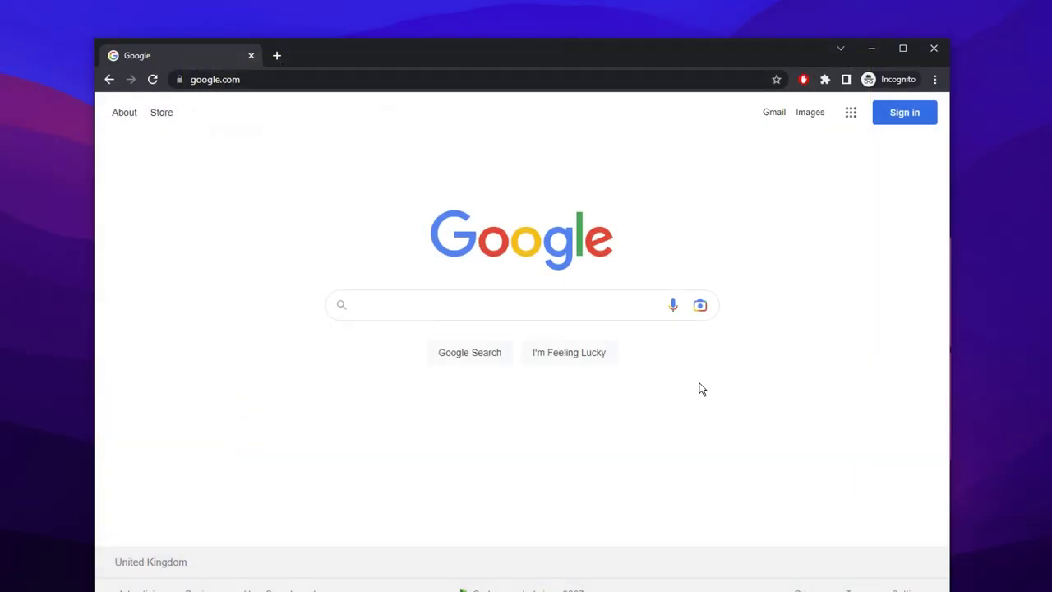
# Step: Switch to the Chrome browser and search Google for "intel ethernet driver"
pyautogui.click(476, 307)
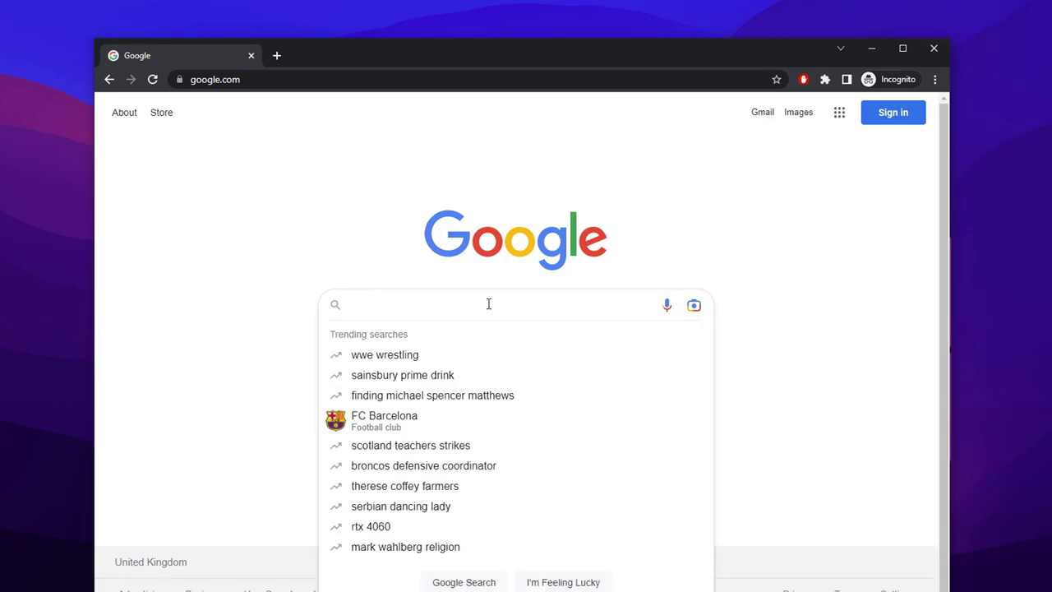
pyautogui.write('intel')
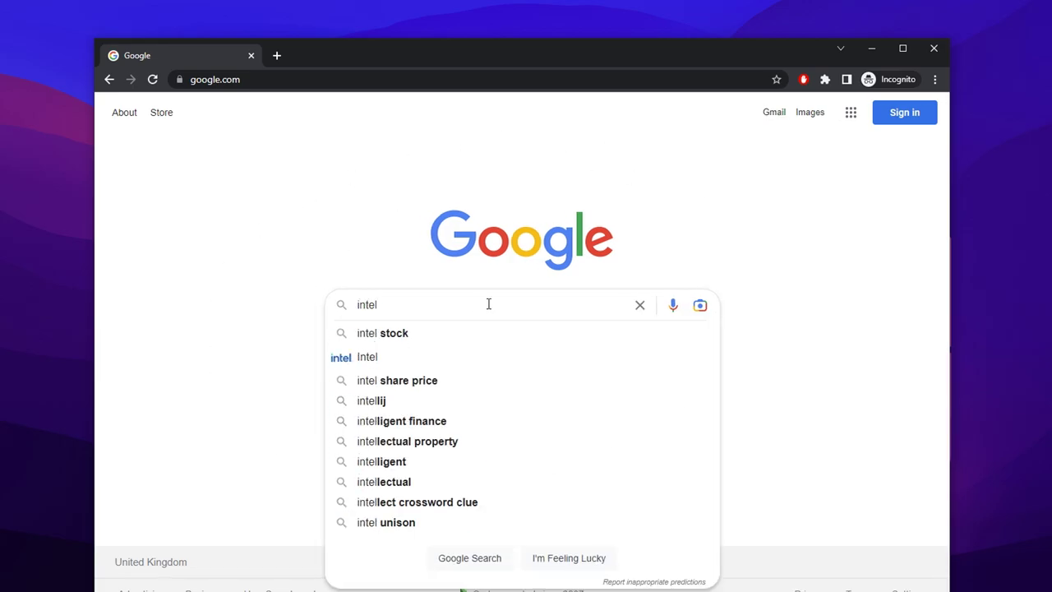
pyautogui.write(' ether')
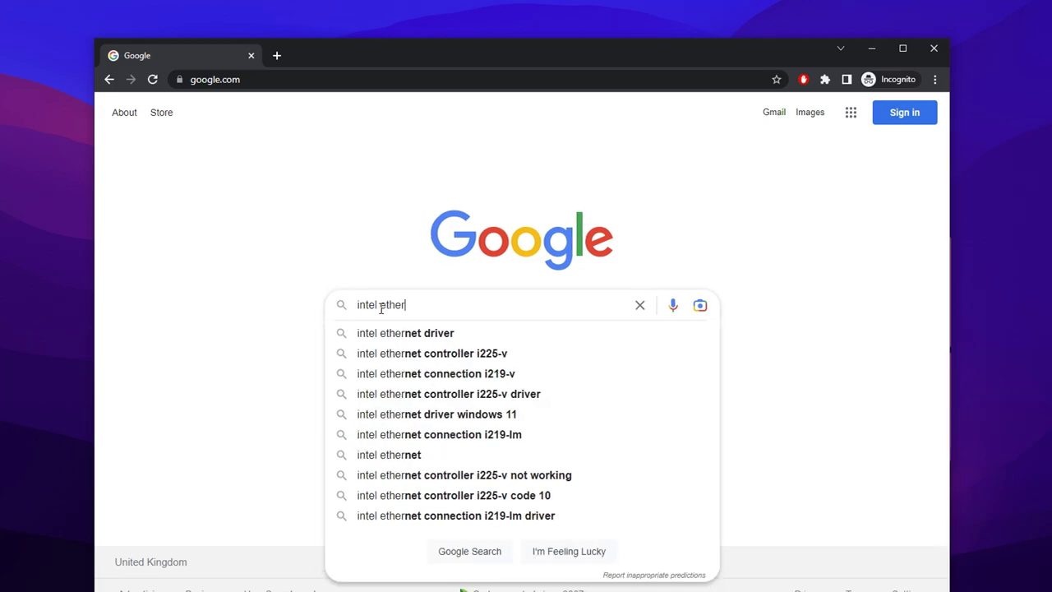
pyautogui.write('net driver')
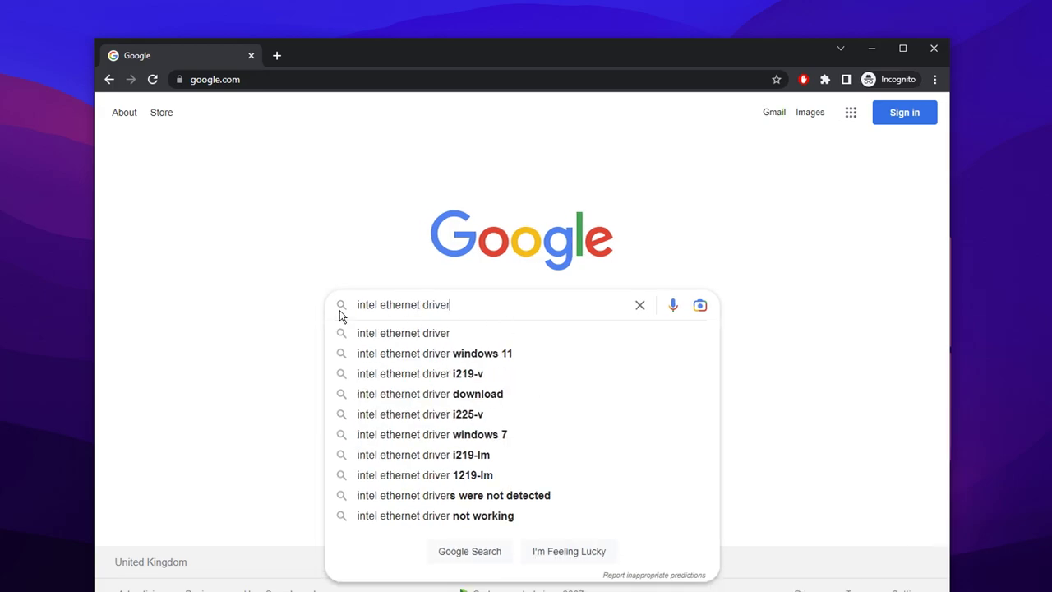
pyautogui.moveTo(382, 304); pyautogui.dragTo(490, 305)
pyautogui.click(397, 305)
pyautogui.click(499, 305)
pyautogui.press('Return')
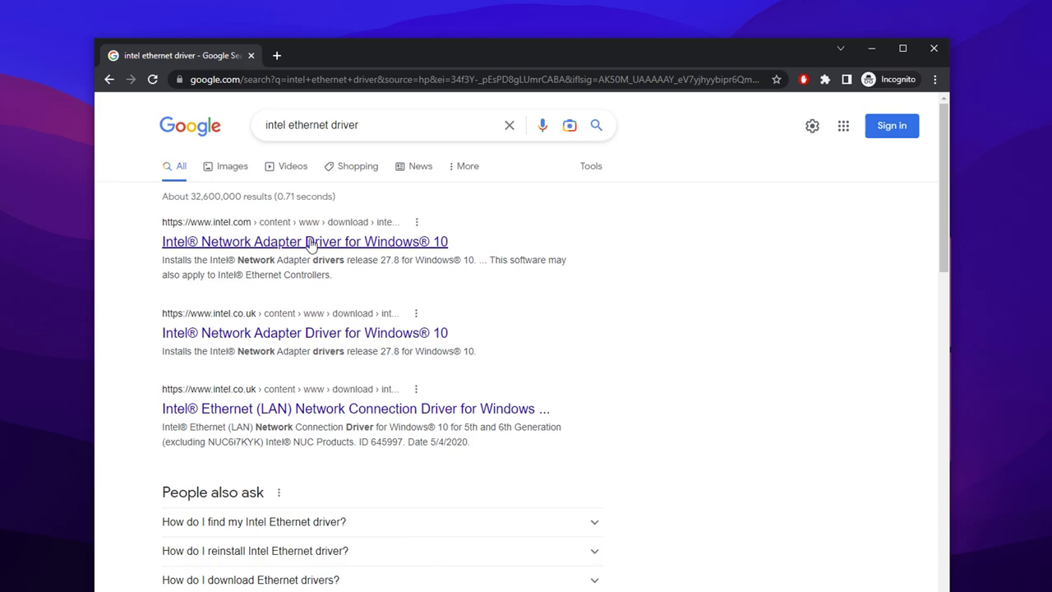
# Step: Open Intel's Network Adapter Driver for Windows 10 page, accept its cookies, and choose version 27.8 (Latest)
pyautogui.click(402, 246)
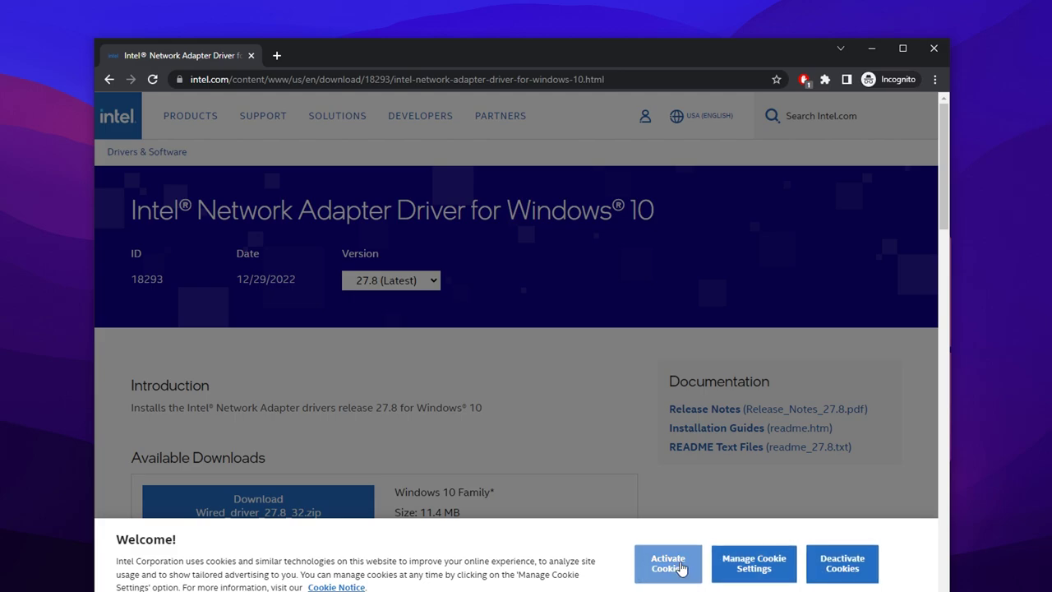
pyautogui.click(668, 564)
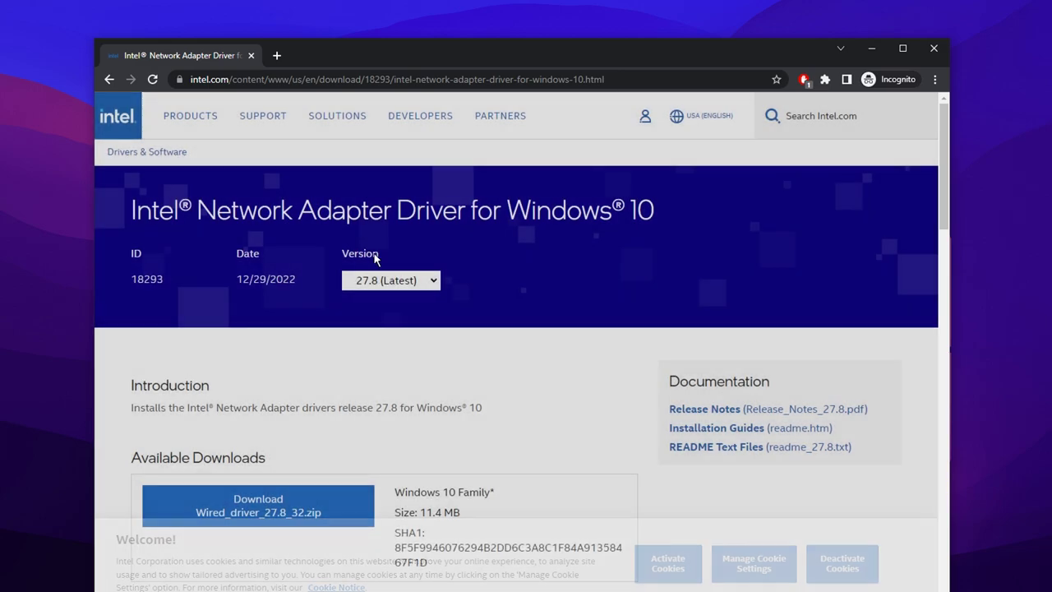
pyautogui.click(430, 287)
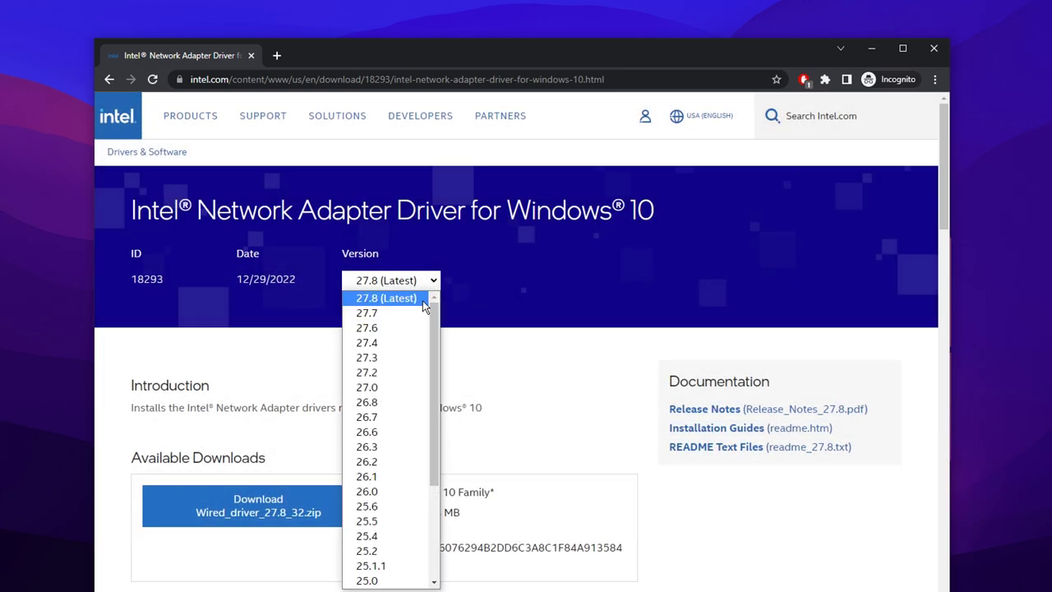
pyautogui.click(409, 301)
# Step: Download the 64-bit driver package Wired_driver_27.8_x64.zip from the available downloads
pyautogui.scroll(-3, 410, 306)
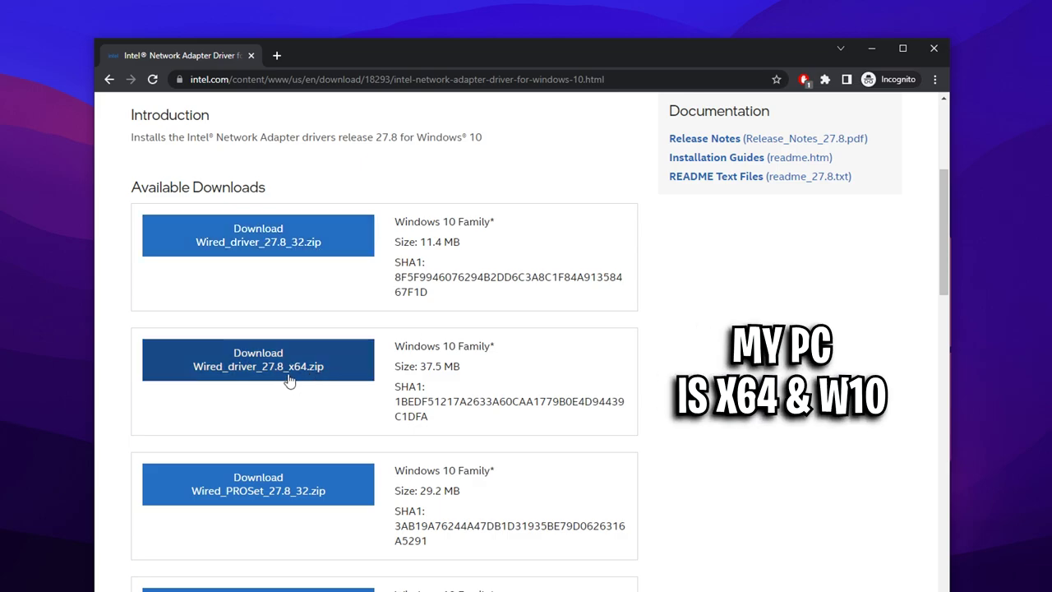
pyautogui.moveTo(416, 346); pyautogui.dragTo(460, 361)
pyautogui.click(352, 374)
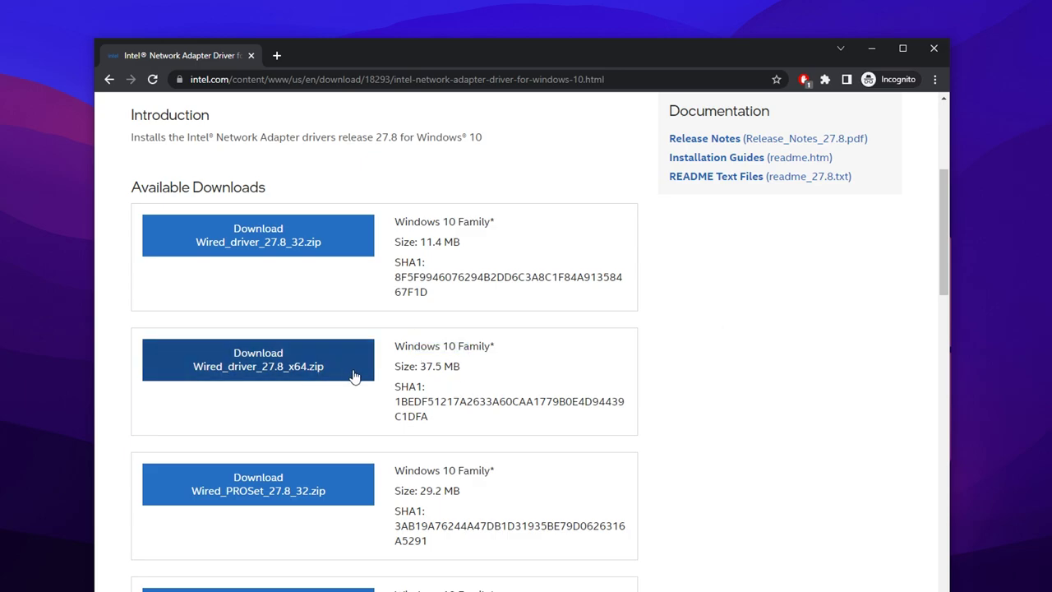
pyautogui.click(306, 367)
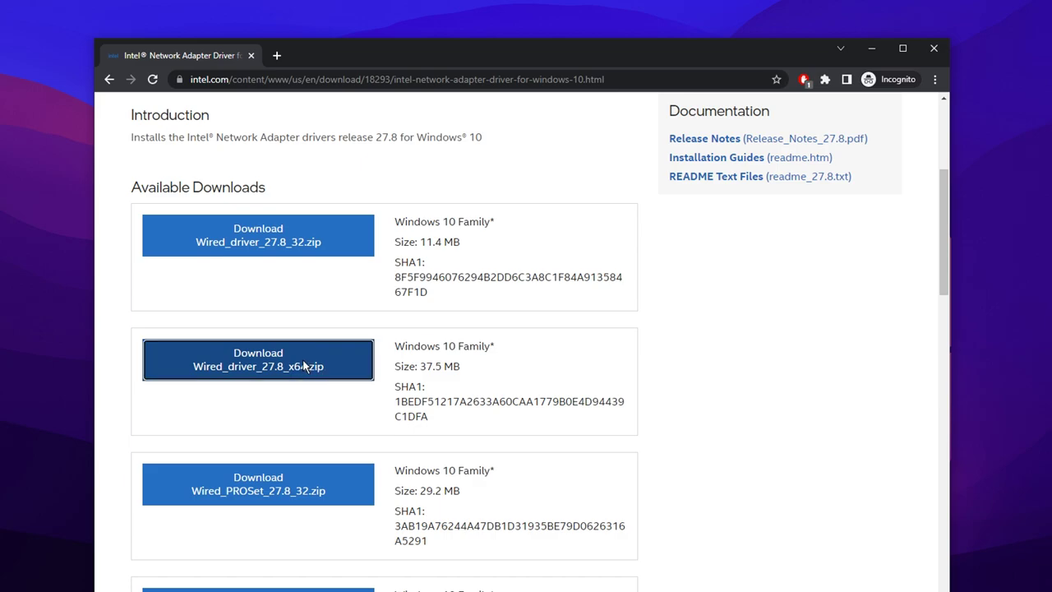
pyautogui.click(490, 489)
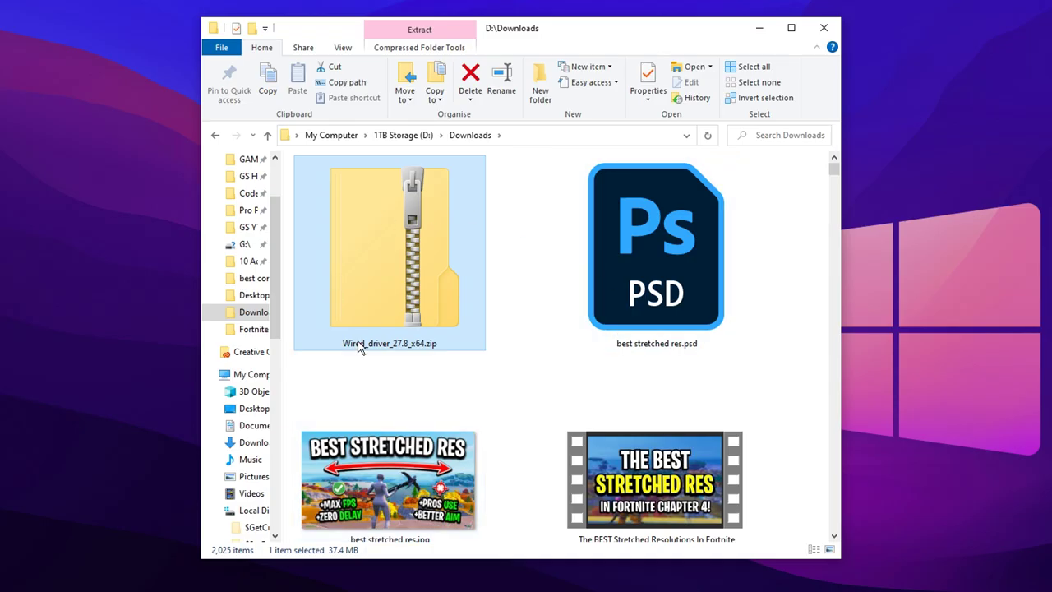
# Step: Extract Wired_driver_27.8_x64.zip in the Downloads folder to D:\Downloads\Wired_driver_27.8_x64
pyautogui.rightClick(418, 264)
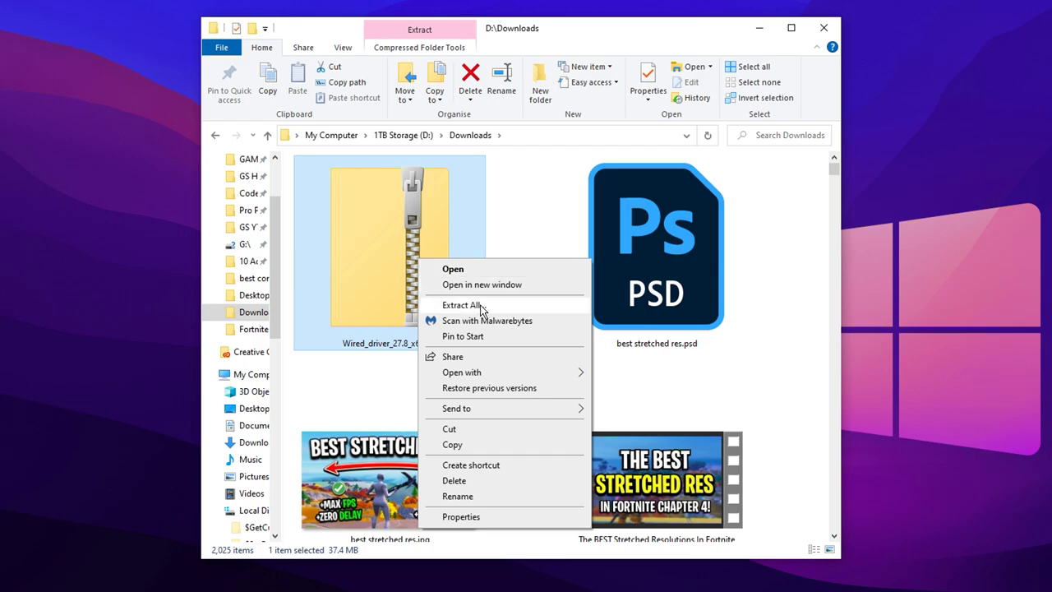
pyautogui.click(462, 304)
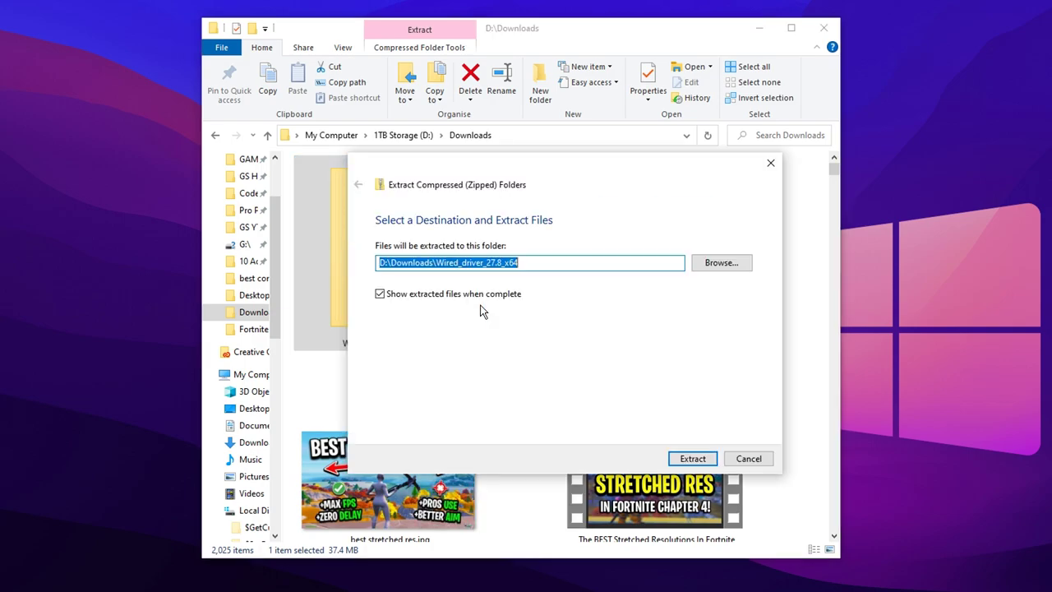
pyautogui.click(695, 459)
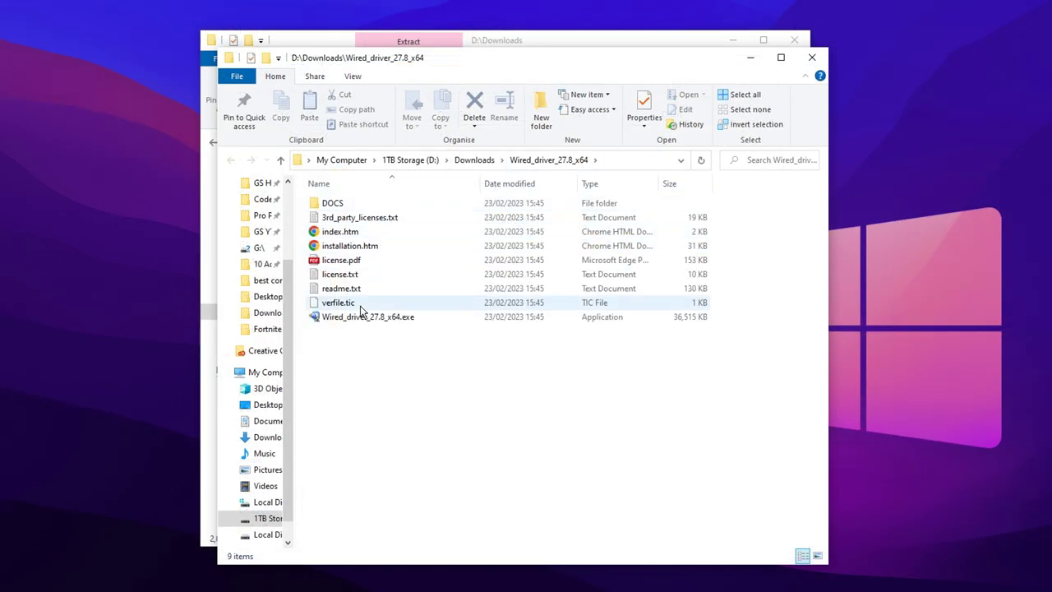
# Step: Install the Intel network drivers by running Wired_driver_27.8_x64.exe, and dismiss the installer windows when it finishes
pyautogui.click(360, 322)
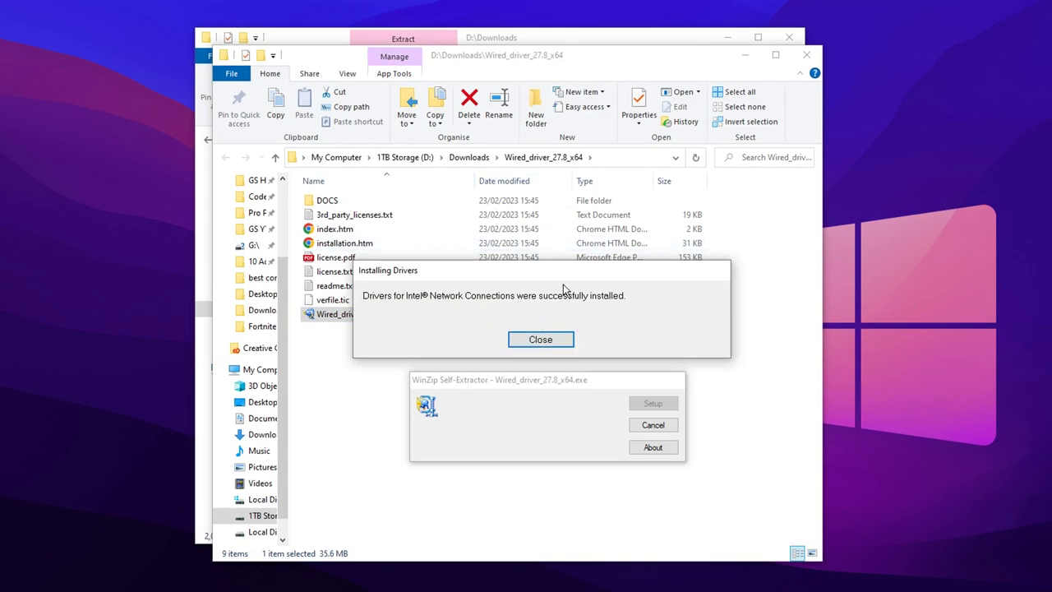
pyautogui.click(551, 341)
pyautogui.click(667, 423)
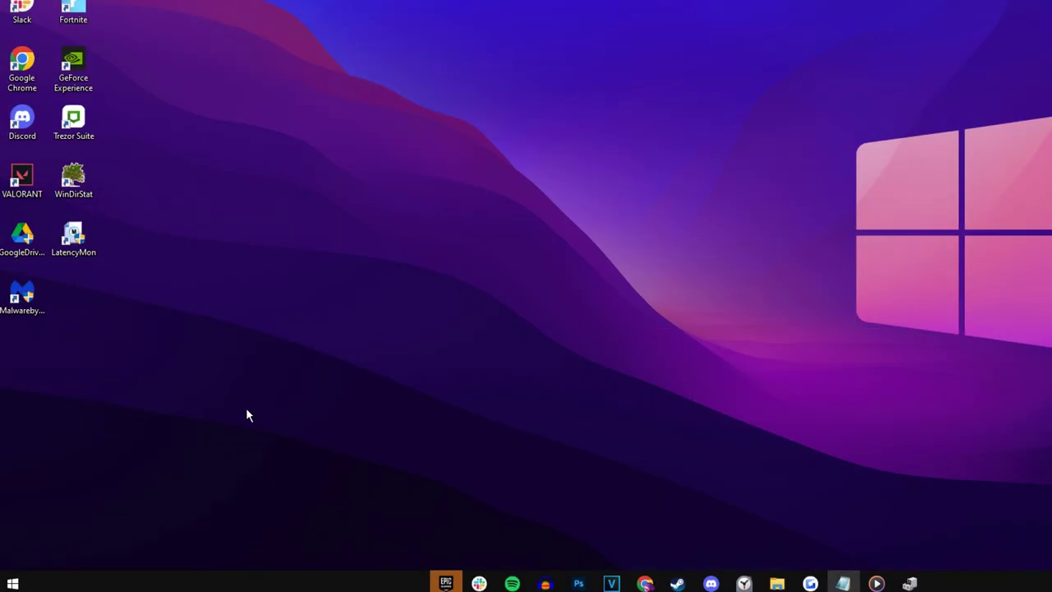
# Step: Open the properties of the Intel(R) Ethernet Connection (5) I219-V network adapter in Device Manager
pyautogui.click(12, 583)
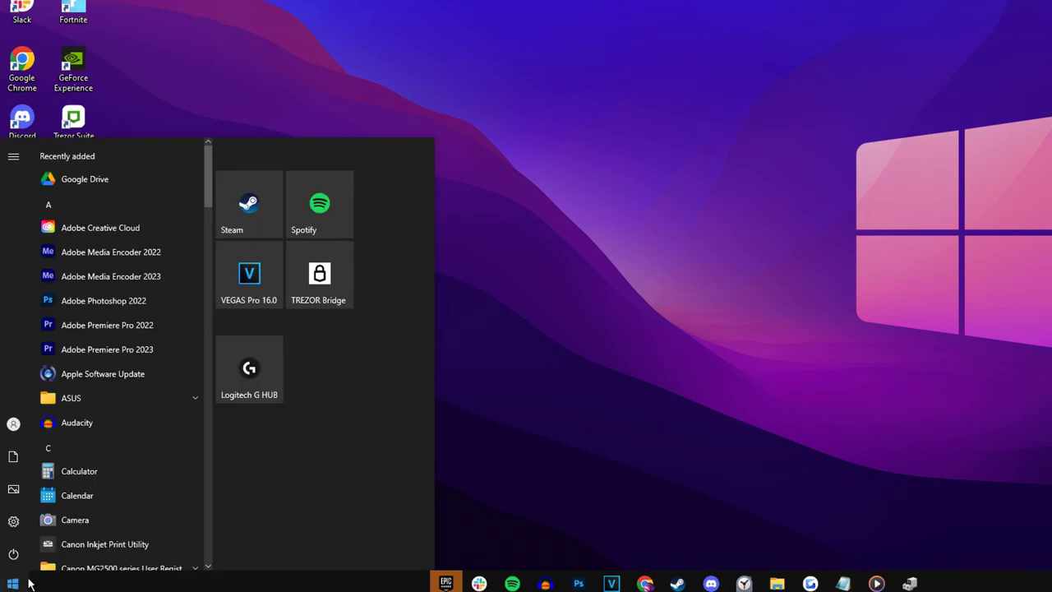
pyautogui.write('device')
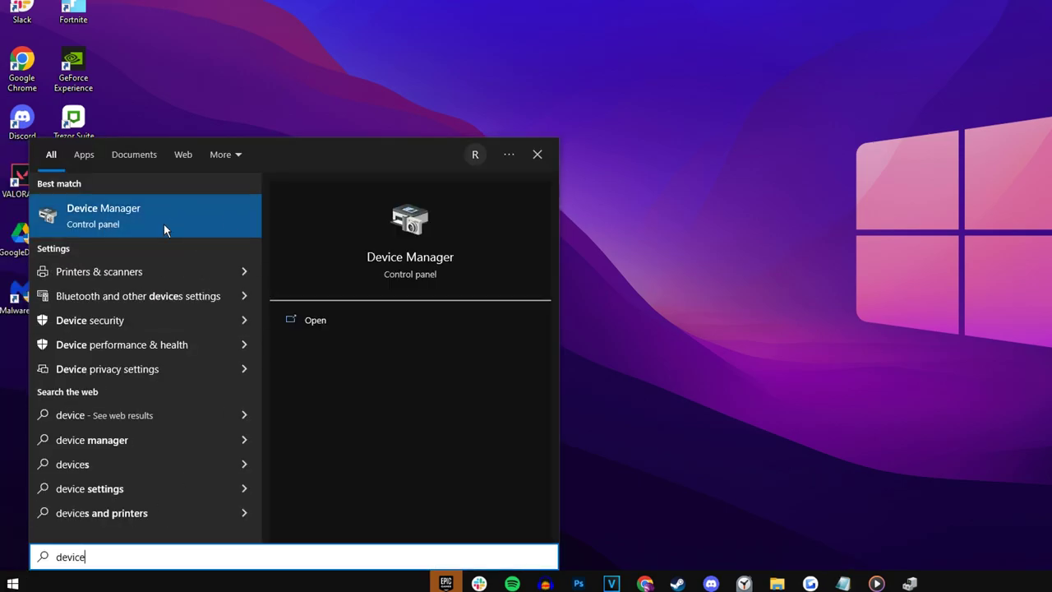
pyautogui.click(163, 223)
pyautogui.moveTo(359, 66); pyautogui.dragTo(655, 77)
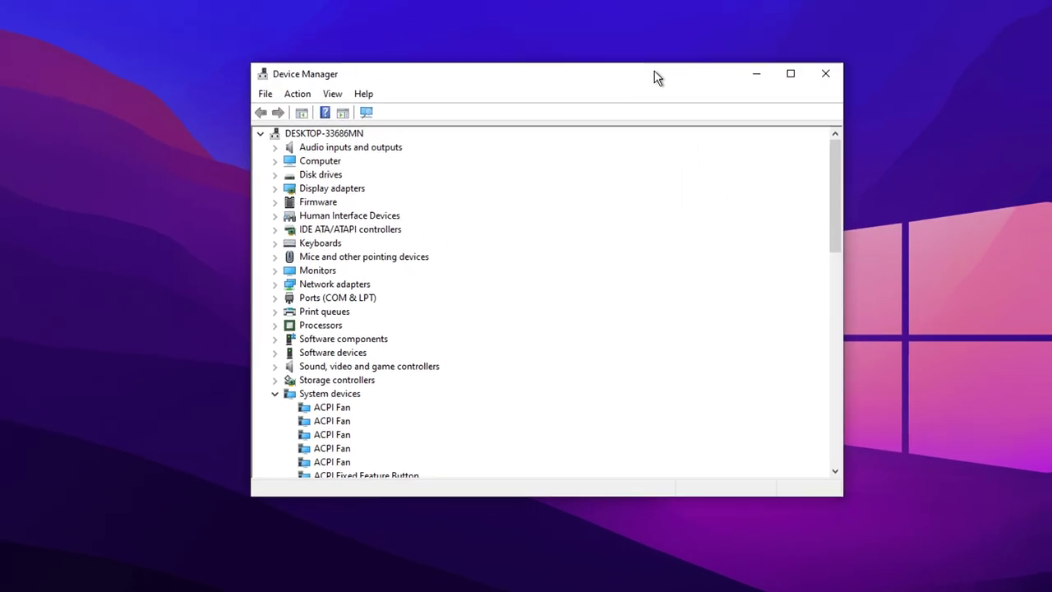
pyautogui.click(243, 309)
pyautogui.click(343, 325)
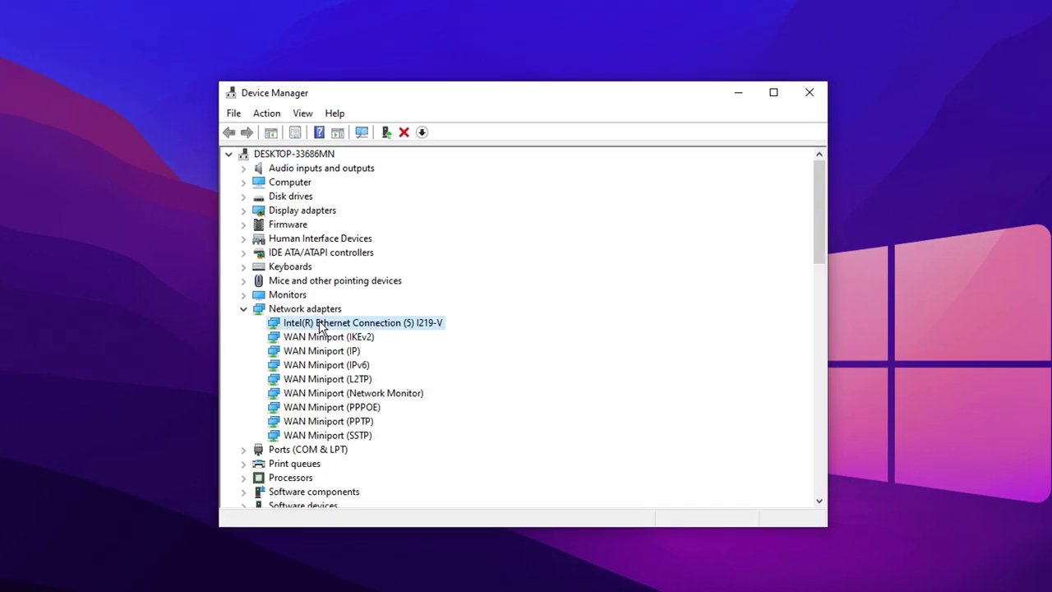
pyautogui.rightClick(414, 327)
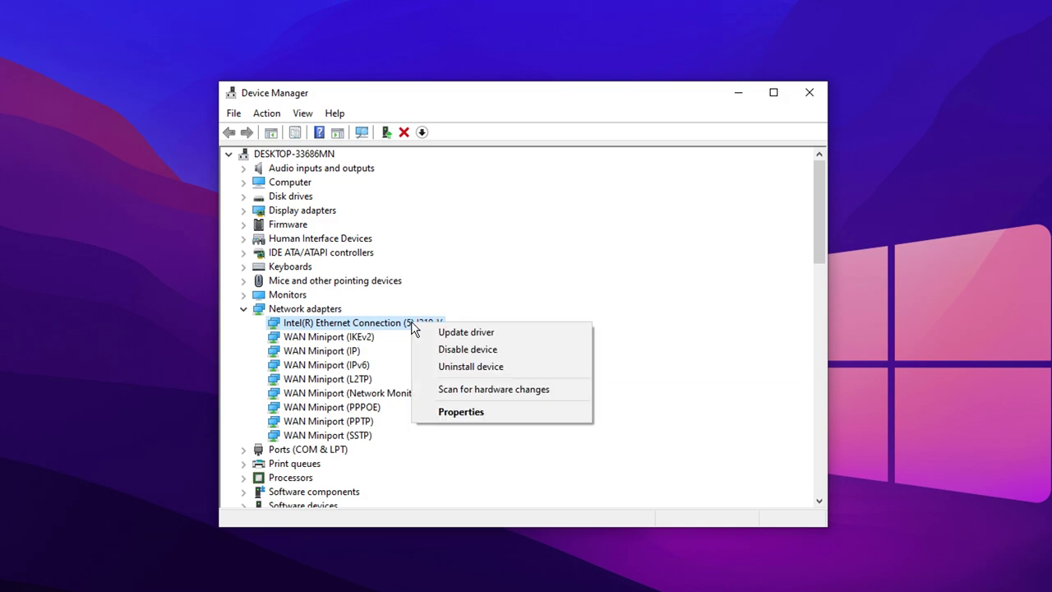
pyautogui.click(489, 418)
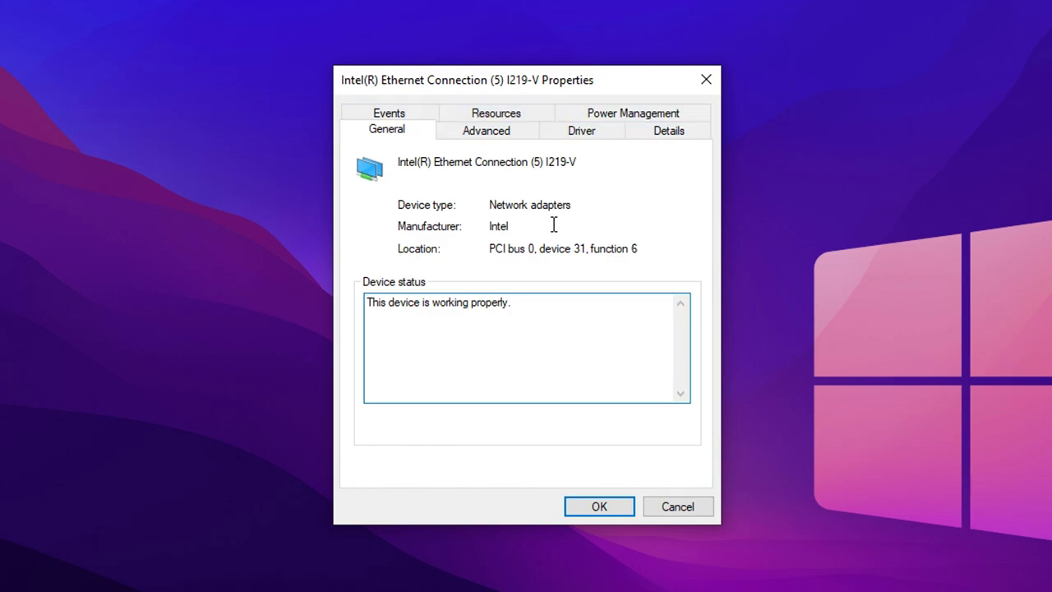
# Step: Disallow the Ethernet adapter from waking the computer and from being turned off to save power
pyautogui.click(633, 112)
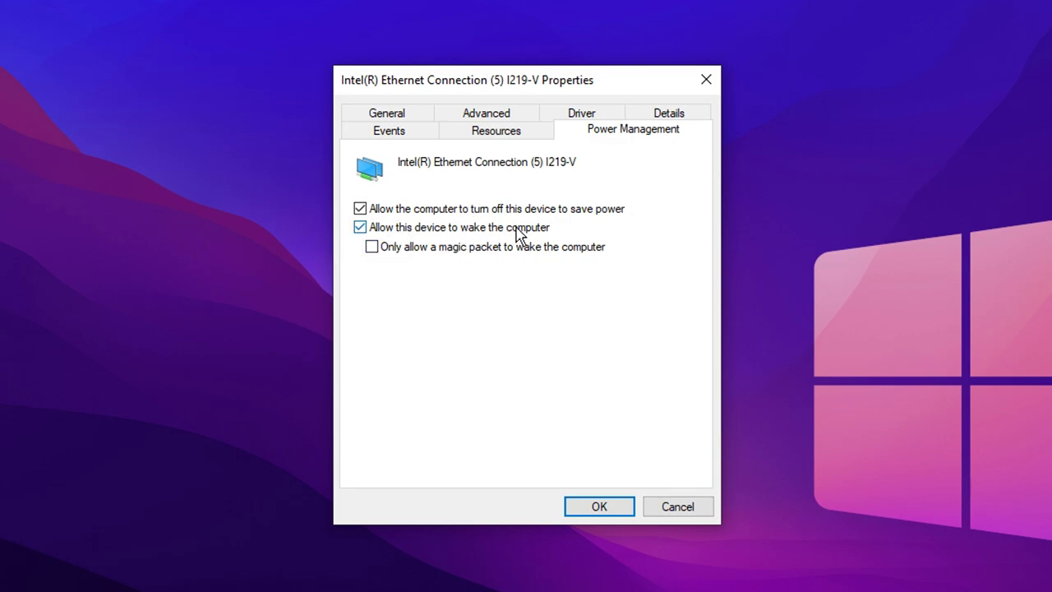
pyautogui.click(360, 228)
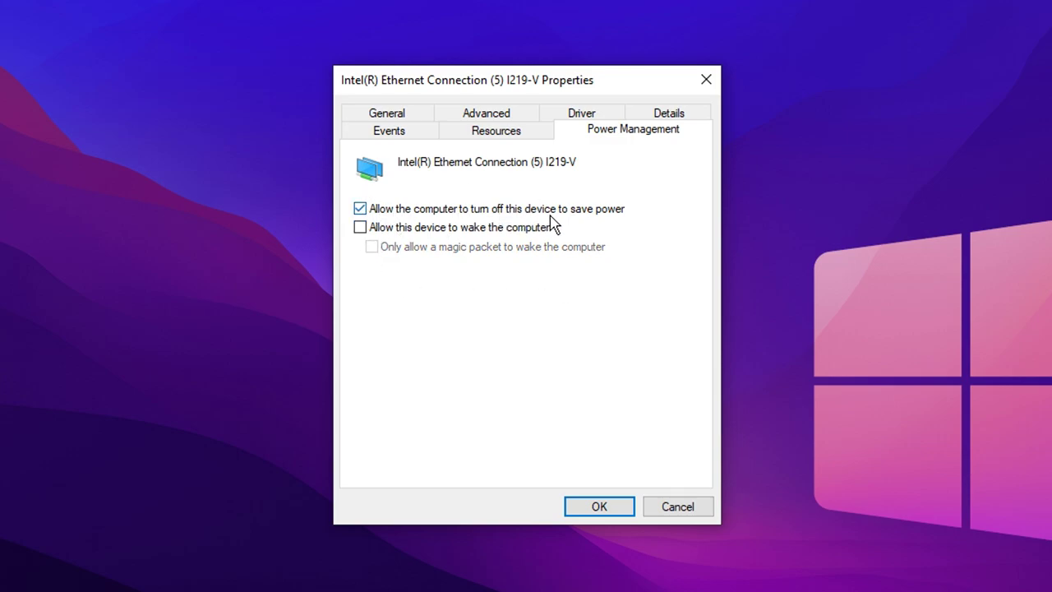
pyautogui.click(360, 210)
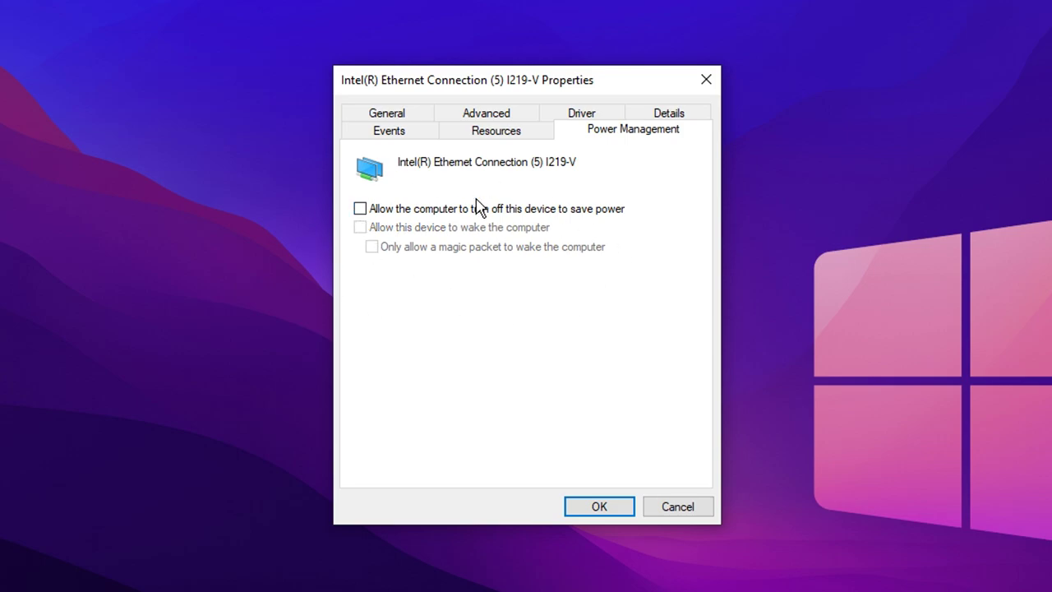
# Step: Set the Enable PME property in the adapter's advanced settings to Disabled
pyautogui.click(508, 117)
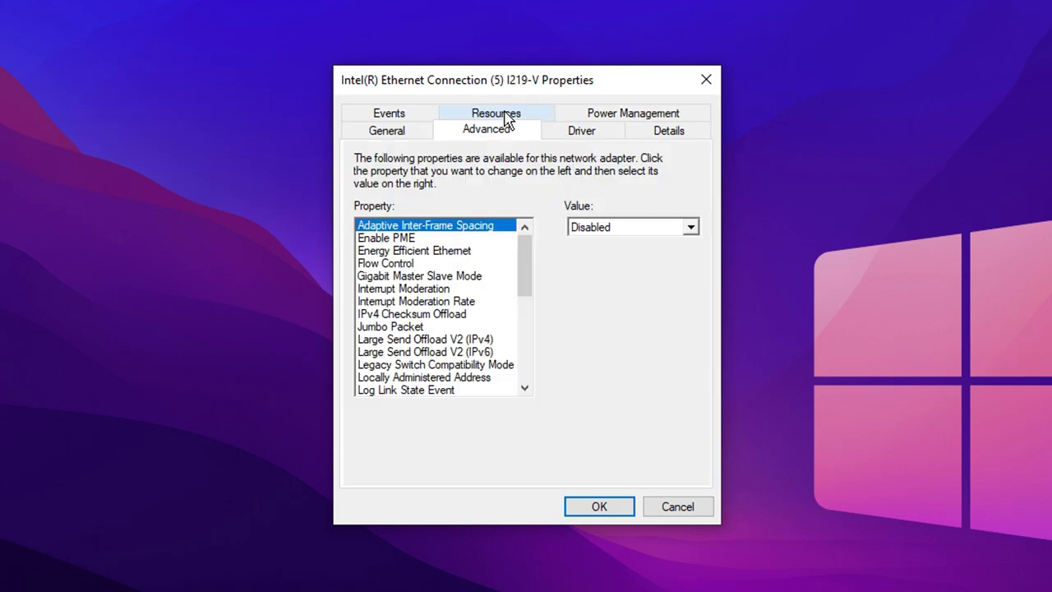
pyautogui.click(384, 239)
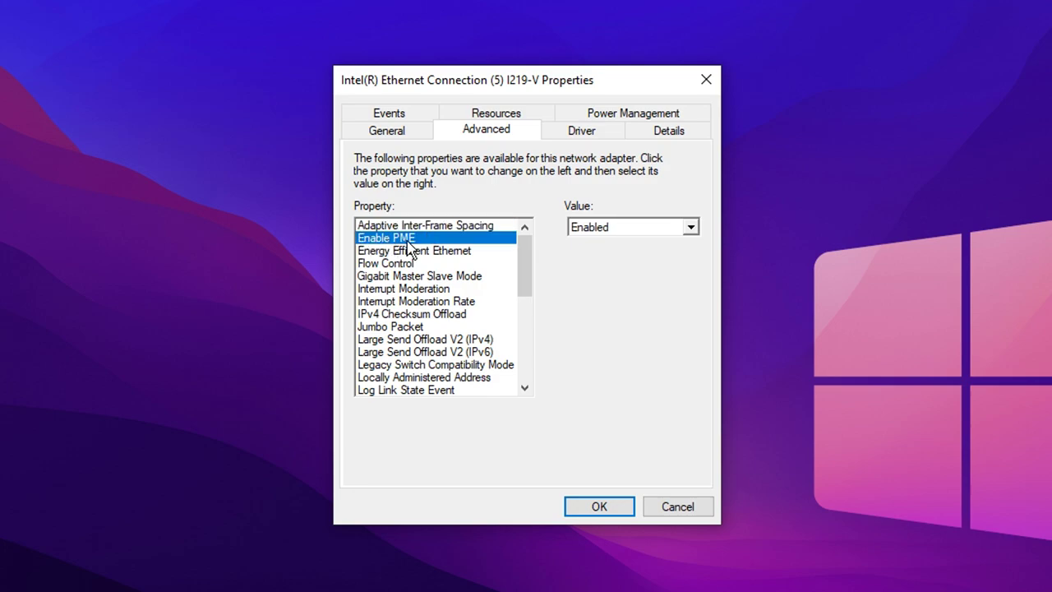
pyautogui.click(633, 228)
pyautogui.click(613, 243)
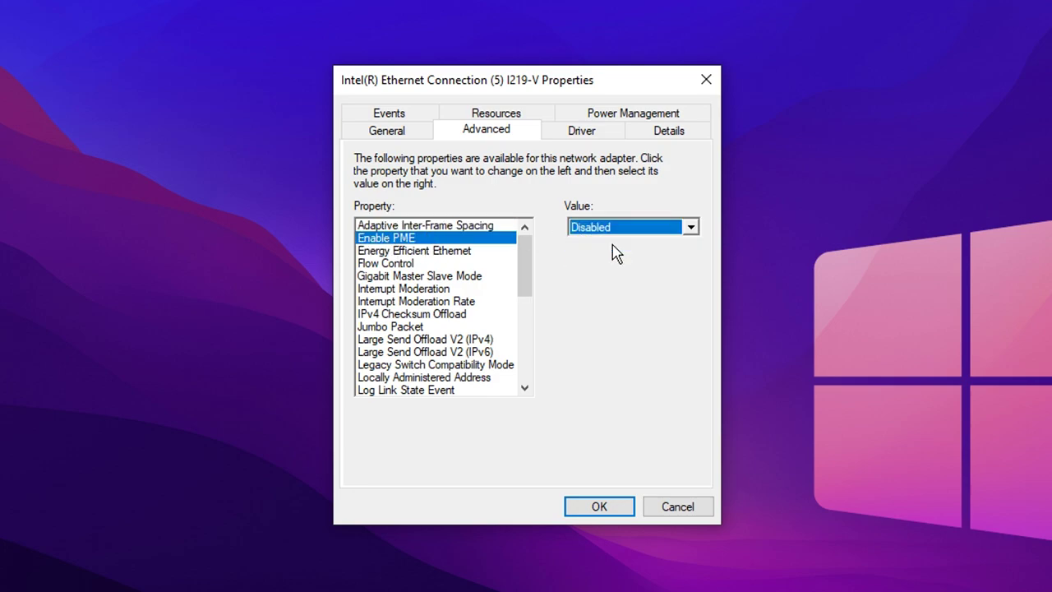
# Step: Set the Energy Efficient Ethernet property of the adapter to Off
pyautogui.click(383, 253)
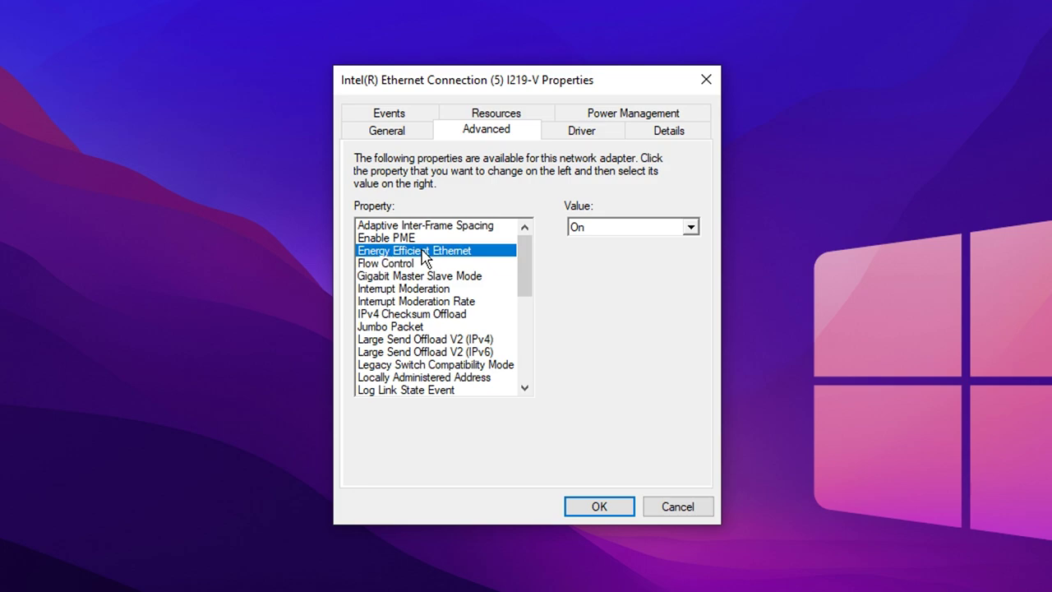
pyautogui.click(622, 229)
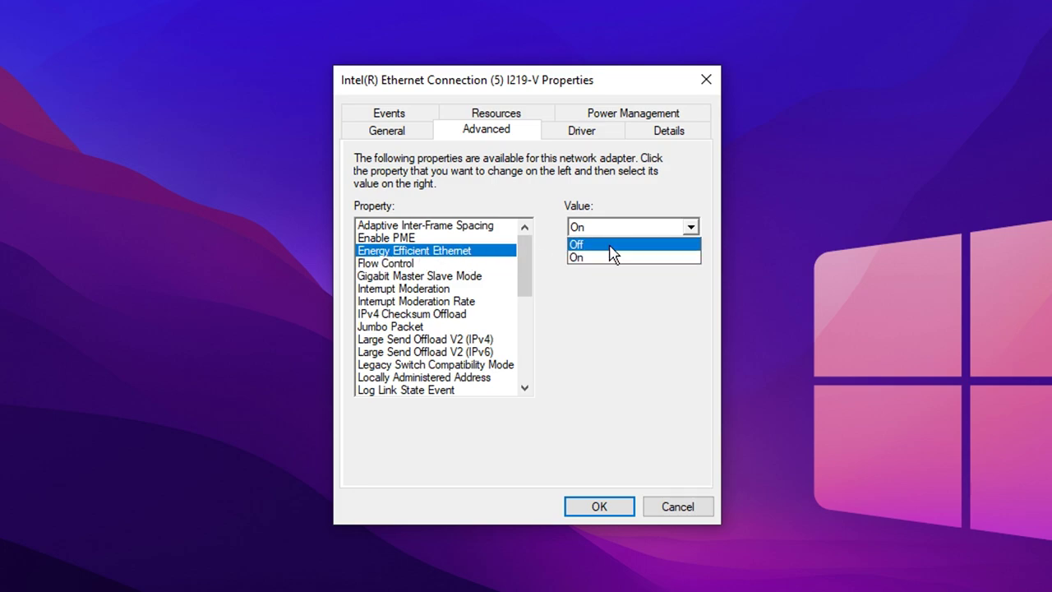
pyautogui.click(613, 254)
pyautogui.press('Up')
# Step: Set the adapter's Wake on Link Settings property to Disabled
pyautogui.scroll(-7, 458, 271)
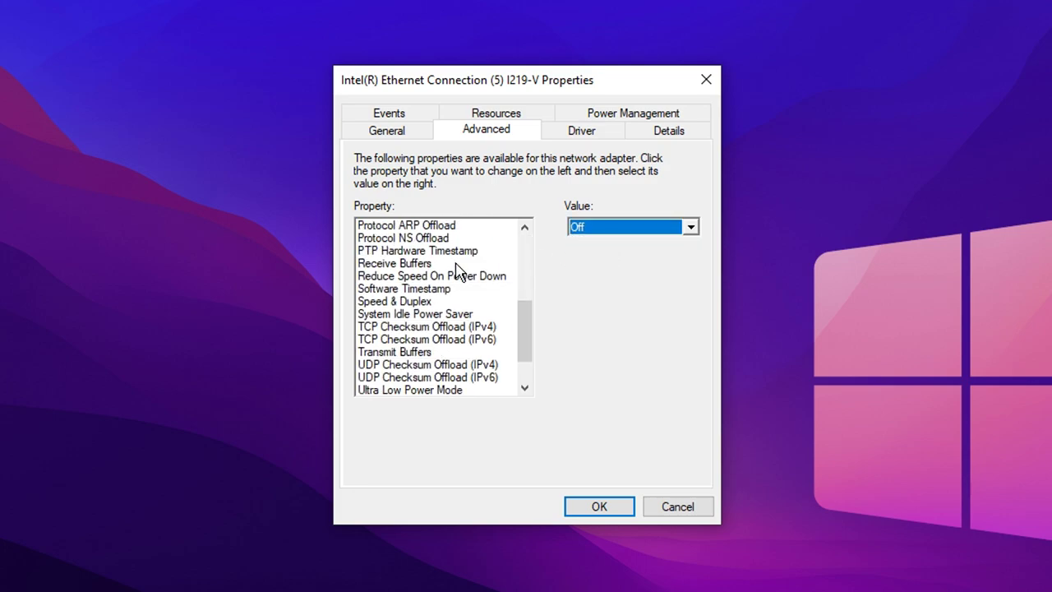
pyautogui.scroll(-1, 458, 271)
pyautogui.click(401, 352)
pyautogui.click(390, 364)
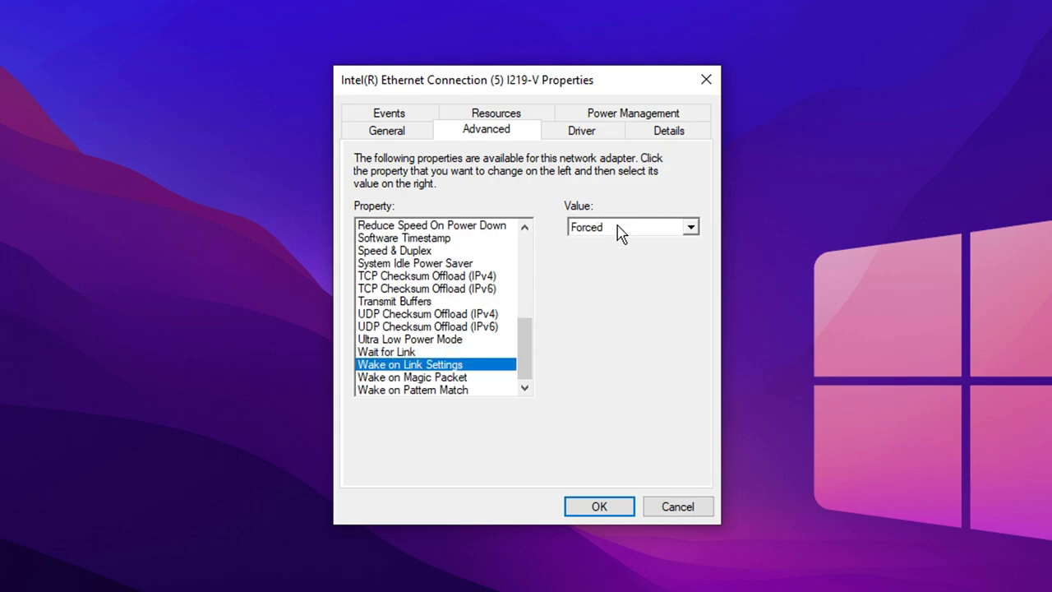
pyautogui.click(622, 229)
pyautogui.click(602, 245)
# Step: Set both the Wake on Magic Packet and Wake on Pattern Match properties to Disabled, and recheck the wake settings
pyautogui.click(451, 378)
pyautogui.click(612, 229)
pyautogui.click(588, 246)
pyautogui.click(415, 390)
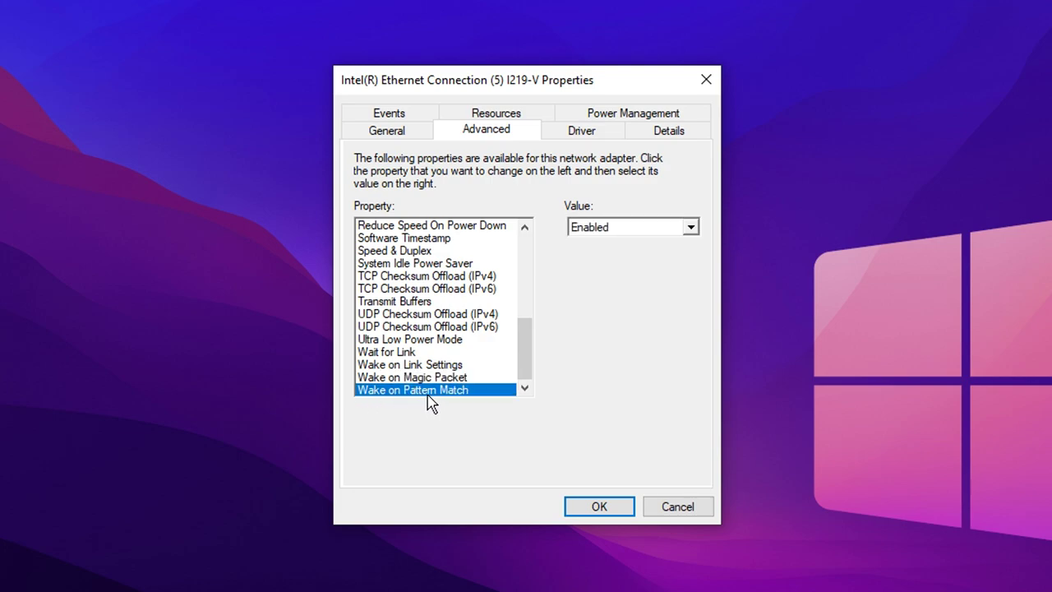
pyautogui.click(609, 229)
pyautogui.click(602, 245)
pyautogui.click(419, 364)
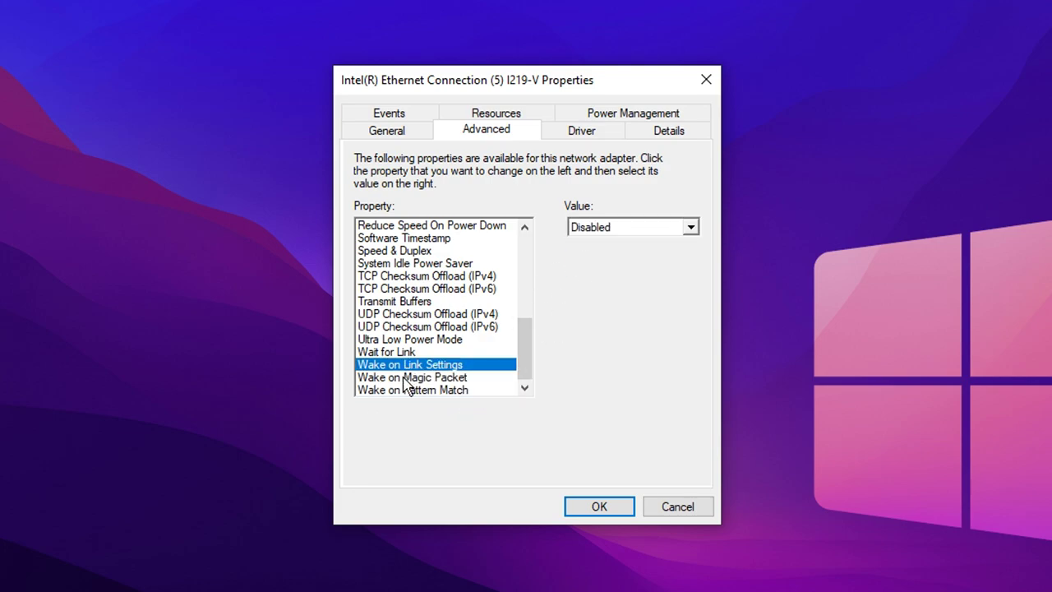
pyautogui.click(429, 390)
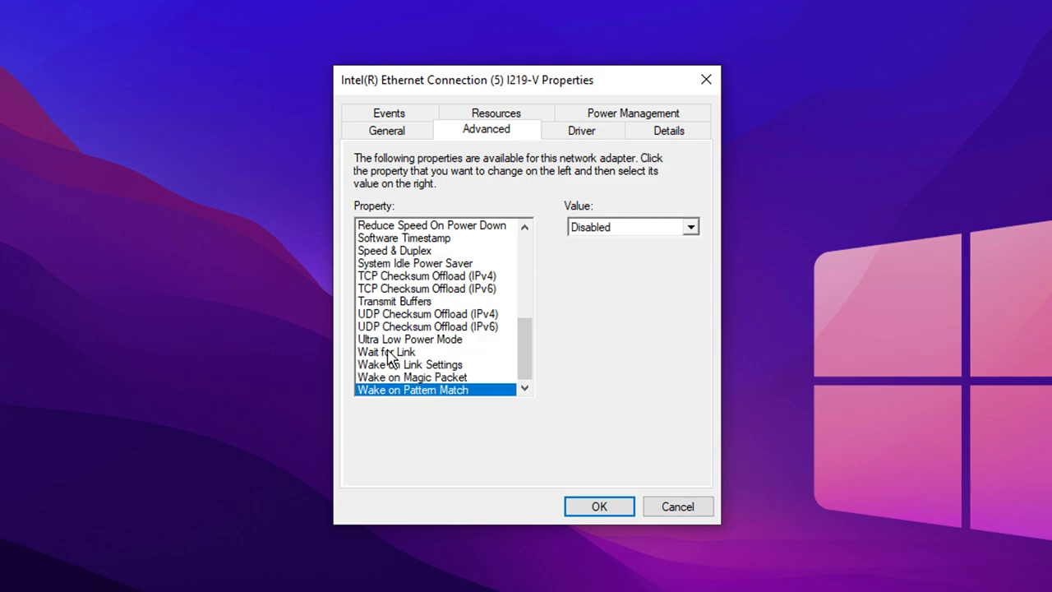
pyautogui.scroll(7, 448, 378)
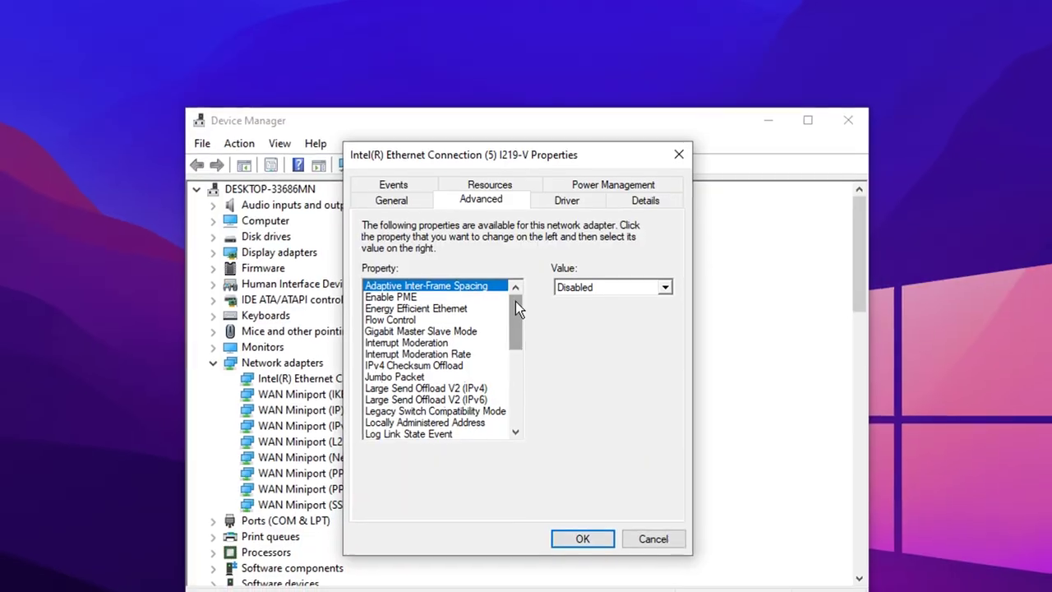
pyautogui.scroll(-2, 515, 298)
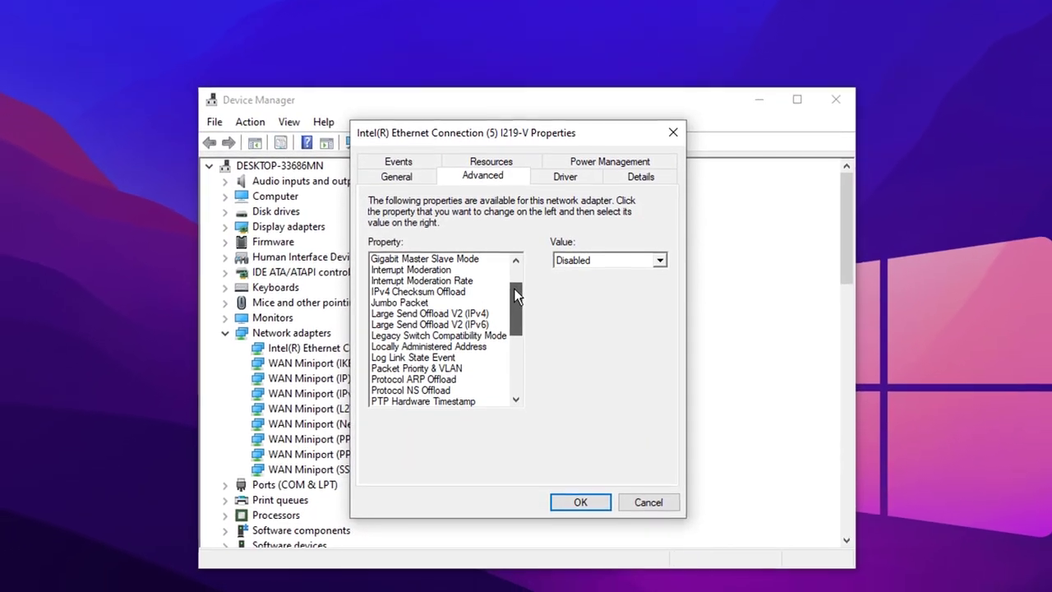
pyautogui.scroll(-3, 516, 295)
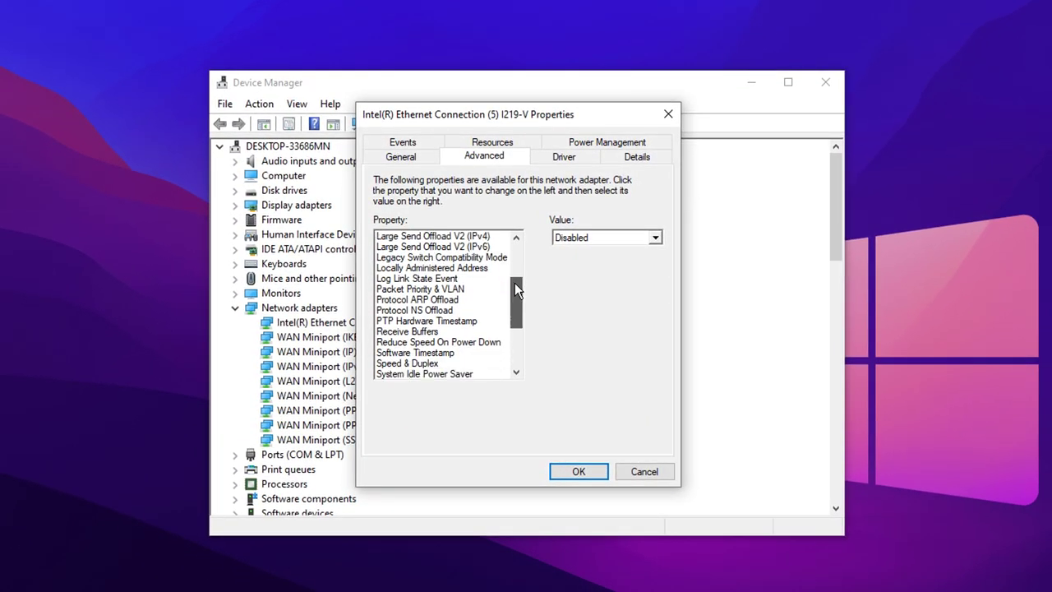
pyautogui.scroll(-1, 515, 292)
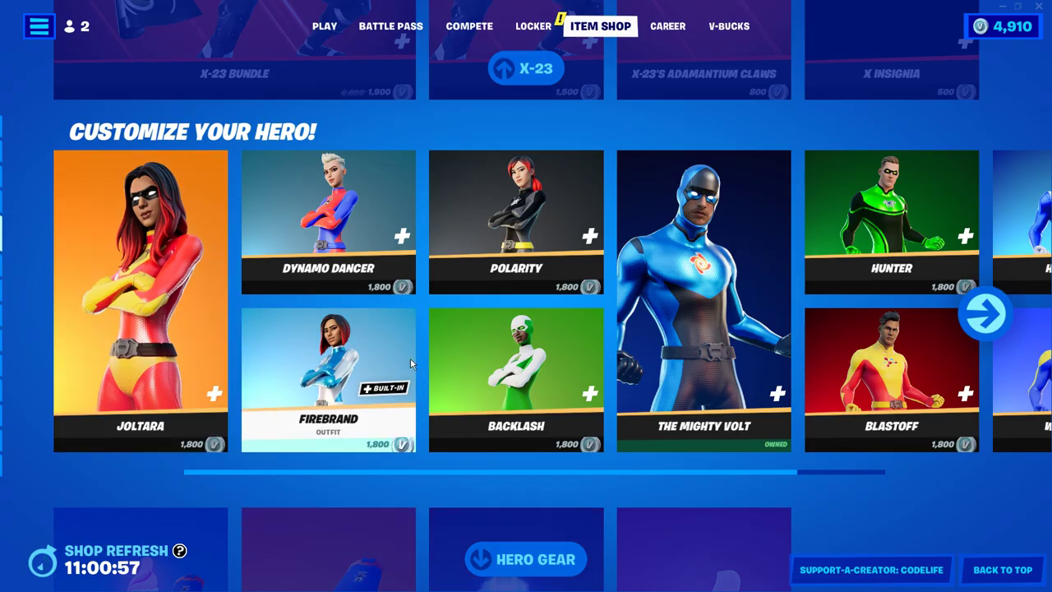
# Step: Switch to the Fortnite item shop and open the details of the Backlash outfit
pyautogui.click(575, 349)
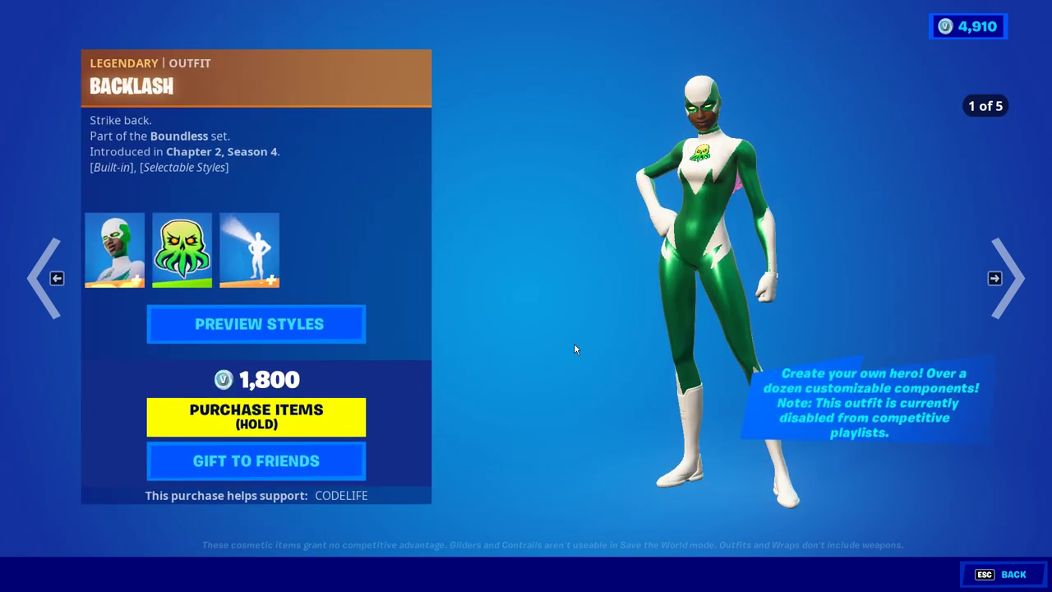